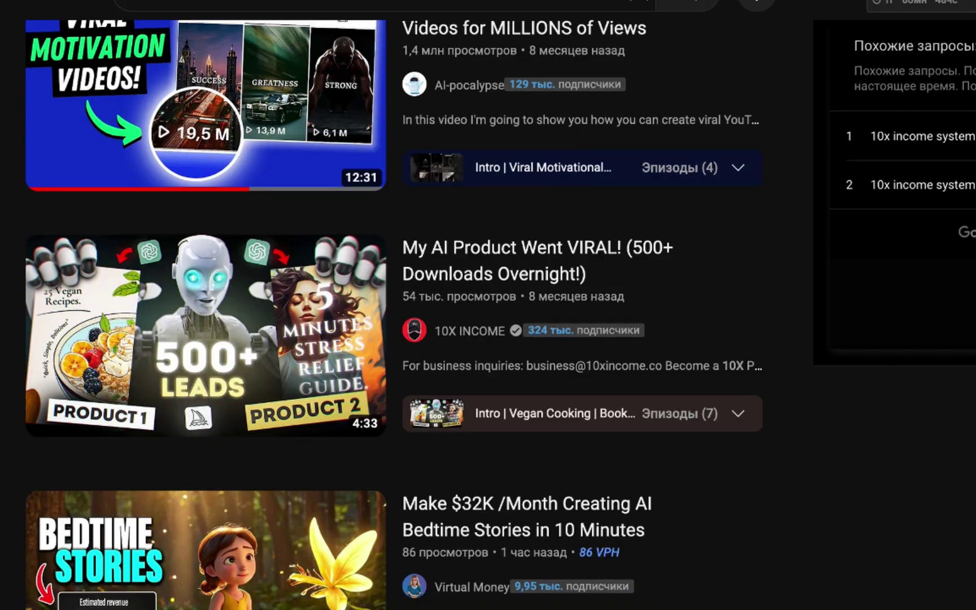
Step: Start a new ChatGPT chat and paste the Stoicism prompt about 7 essential morning rituals
scroll(488, 314, "down", 3)
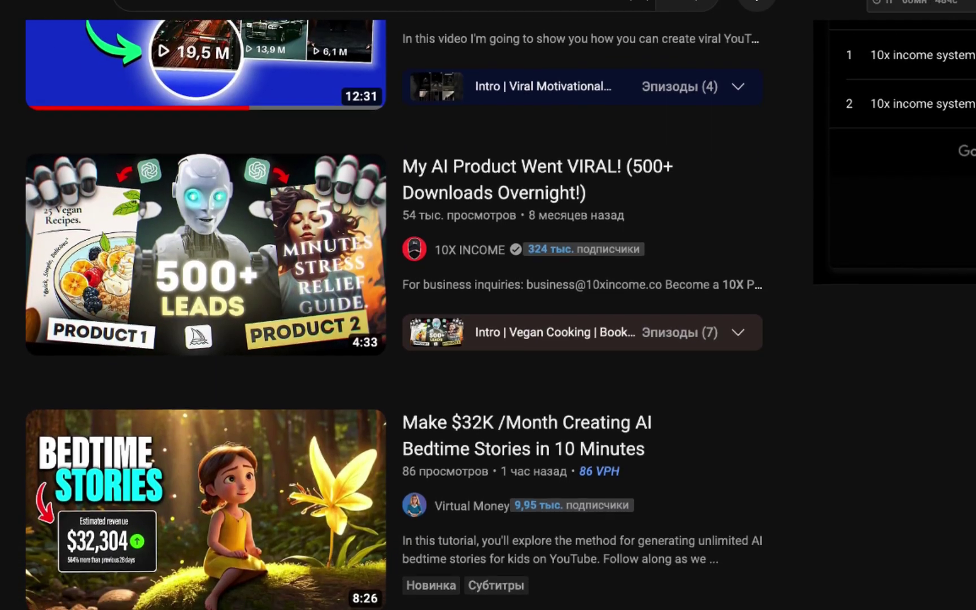
scroll(488, 314, "down", 3)
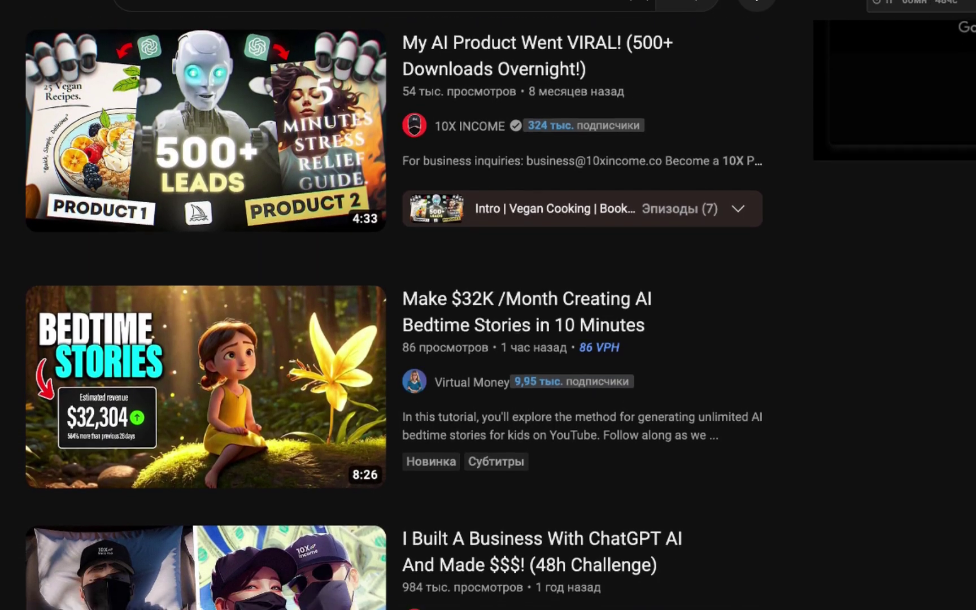
scroll(488, 314, "down", 3)
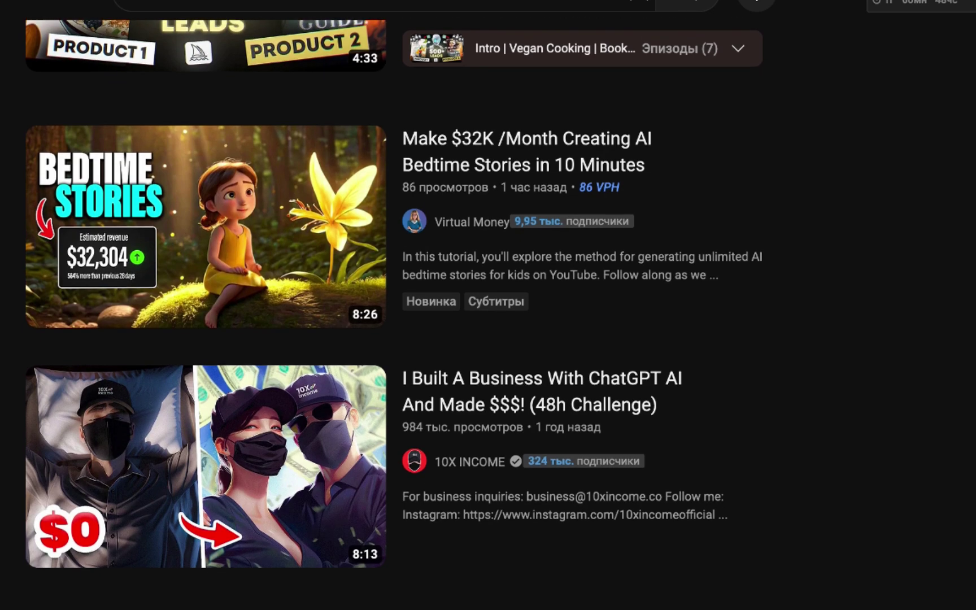
scroll(488, 314, "down", 3)
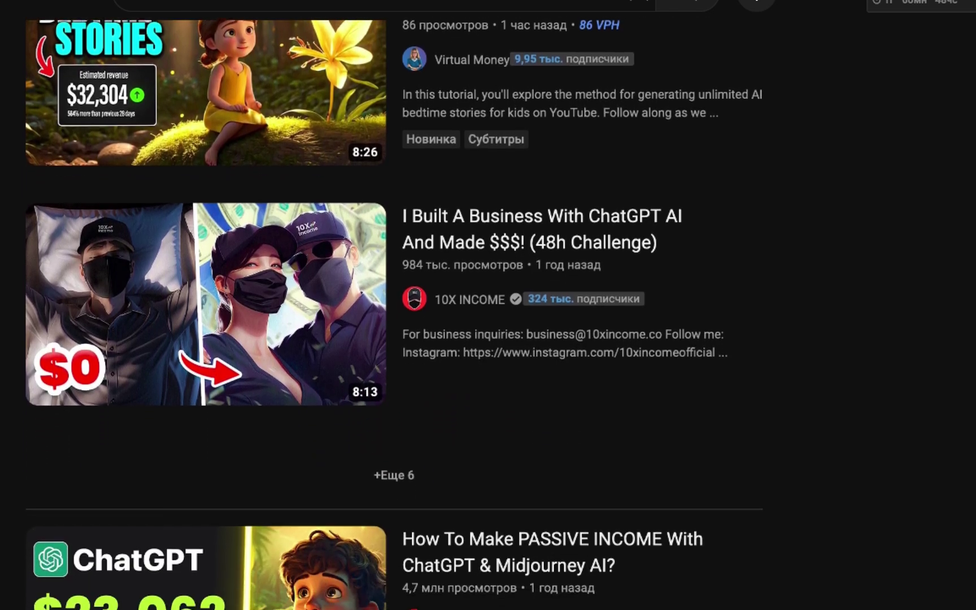
scroll(488, 315, "down", 3)
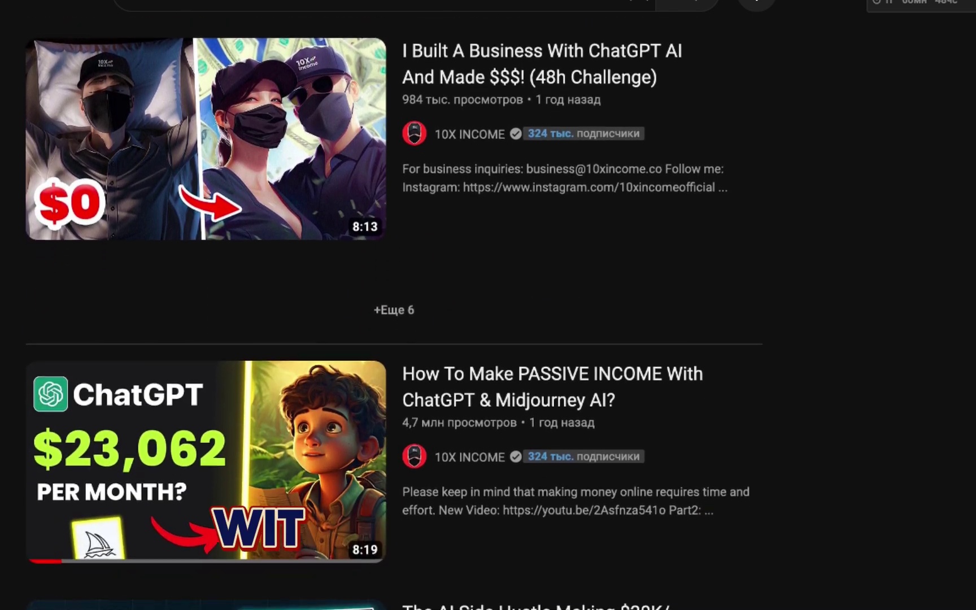
scroll(488, 314, "down", 2)
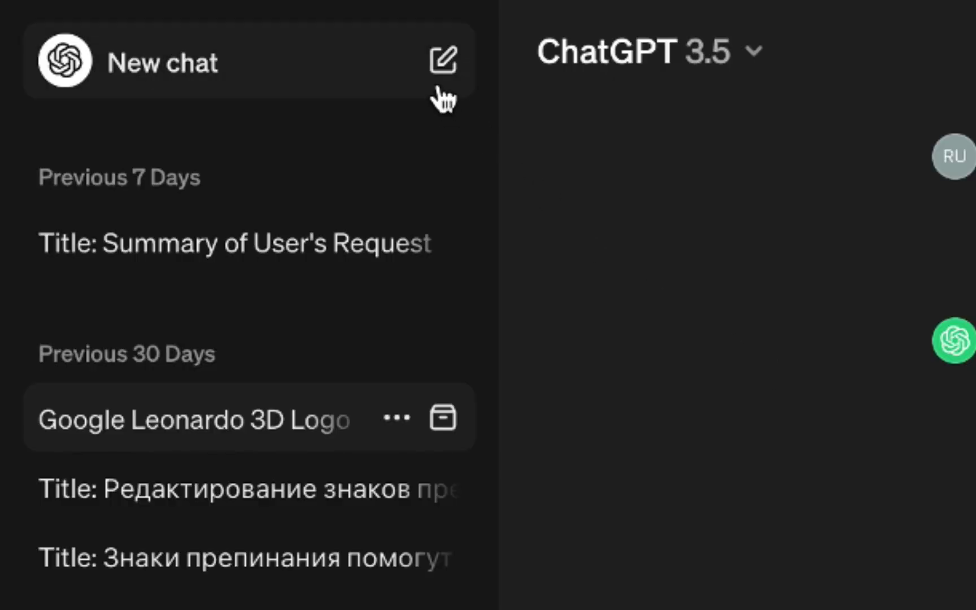
left_click(439, 88)
key("super+v")
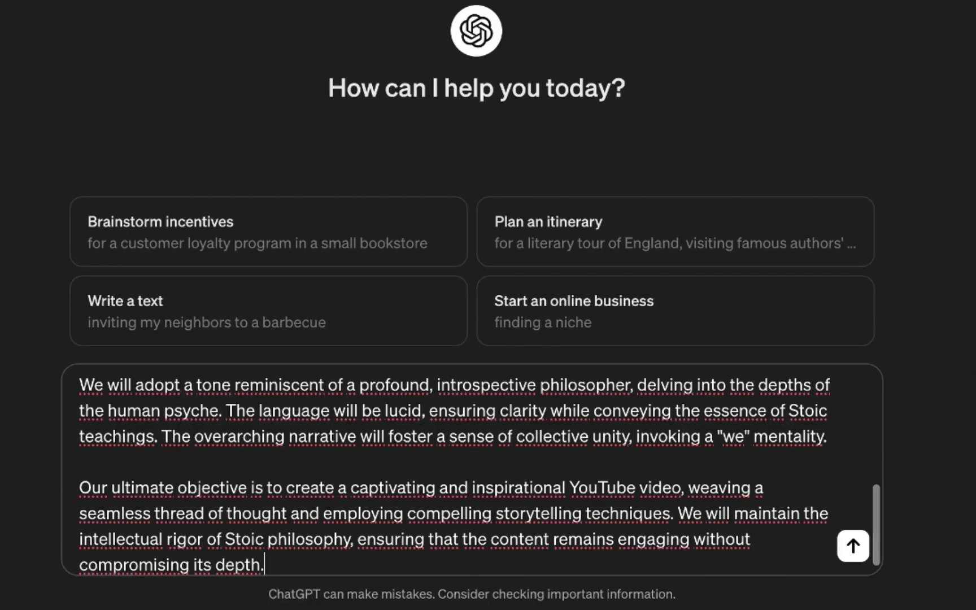
Step: Review the pasted Stoicism script prompt and send it
scroll(878, 401, "up", 10)
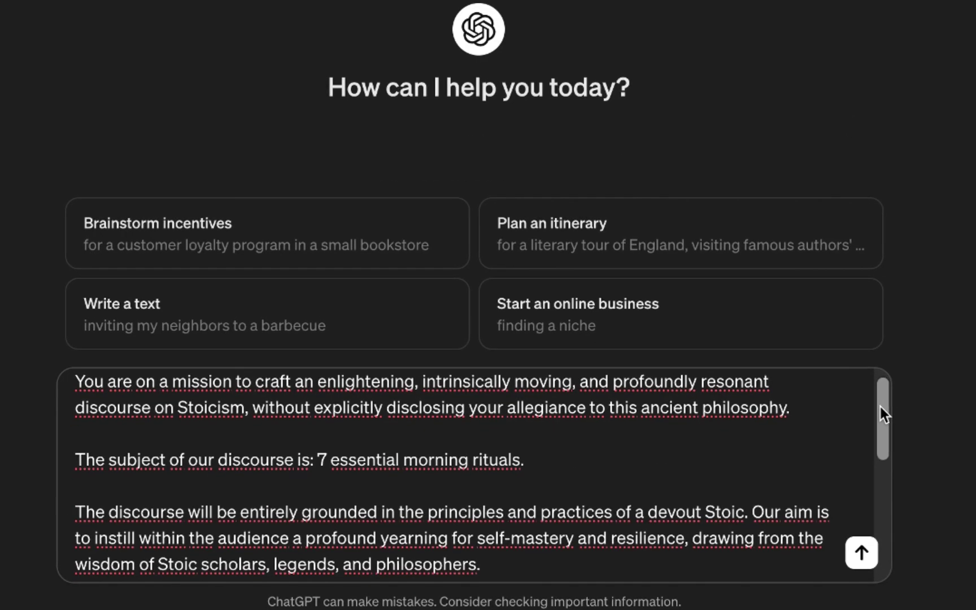
left_click_drag(873, 402, 973, 534)
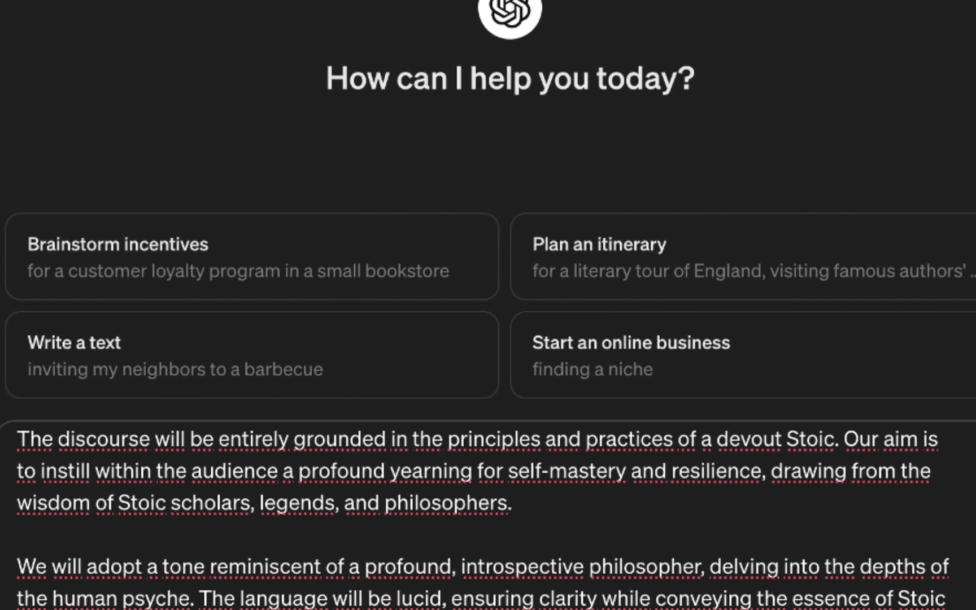
scroll(486, 508, "down", 2)
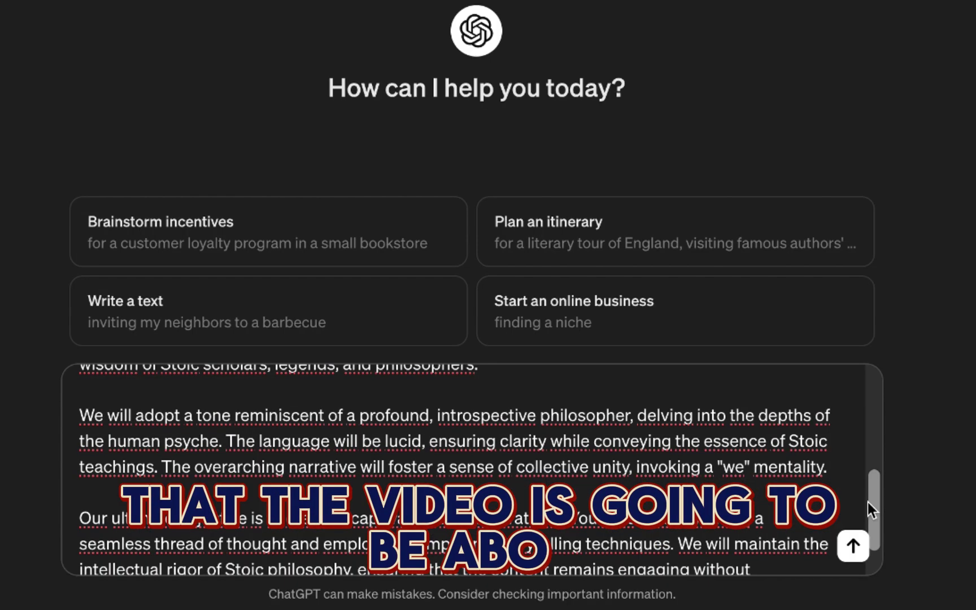
scroll(868, 502, "down", 2)
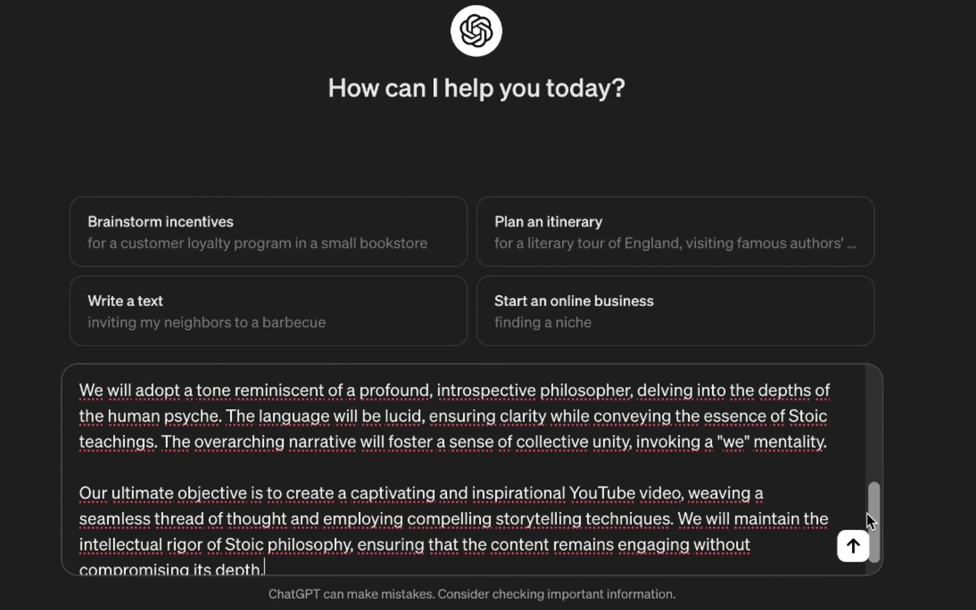
left_click(854, 547)
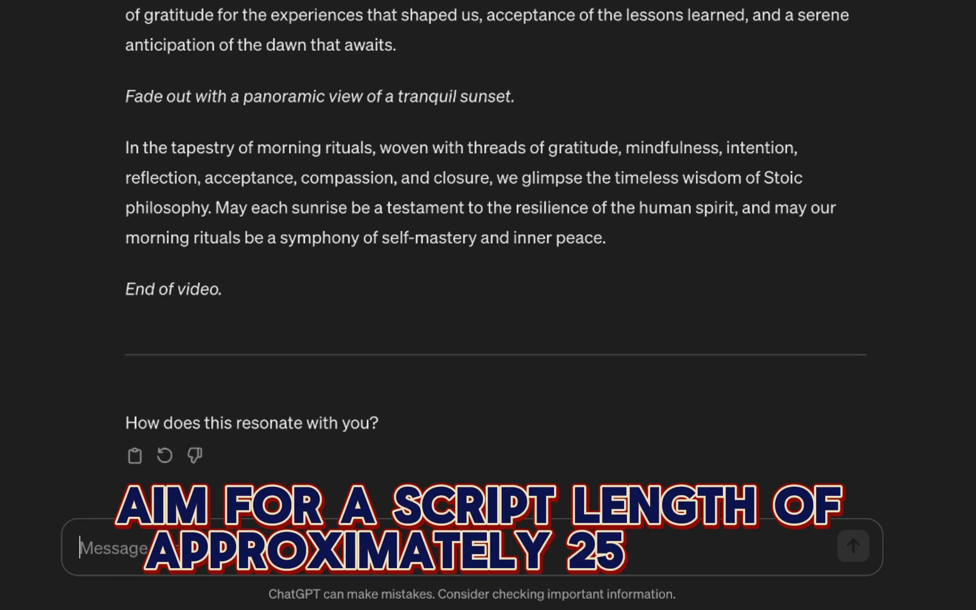
Step: Scroll back through the generated Stoic morning-rituals video script
scroll(488, 254, "up", 3)
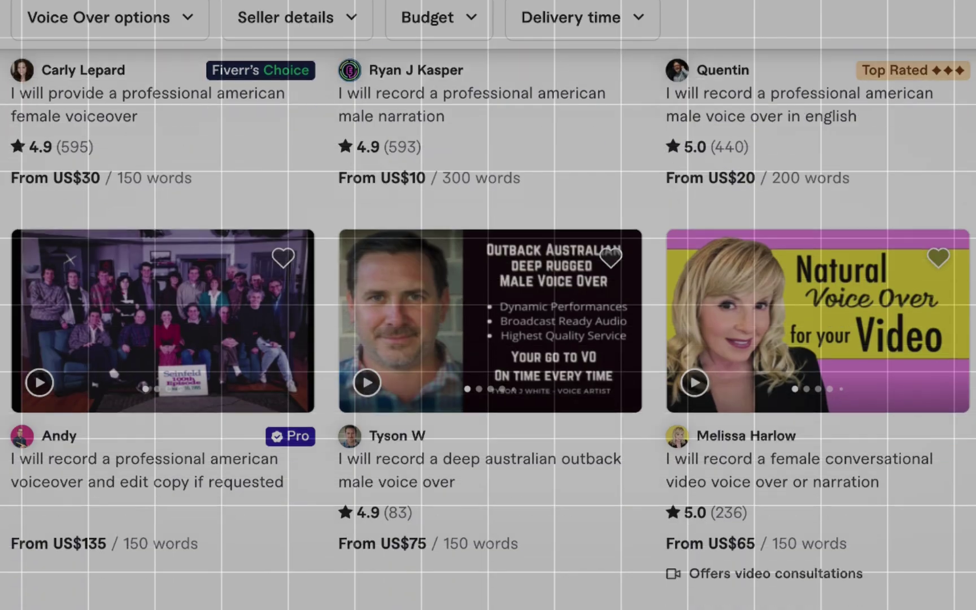
scroll(488, 328, "down", 6)
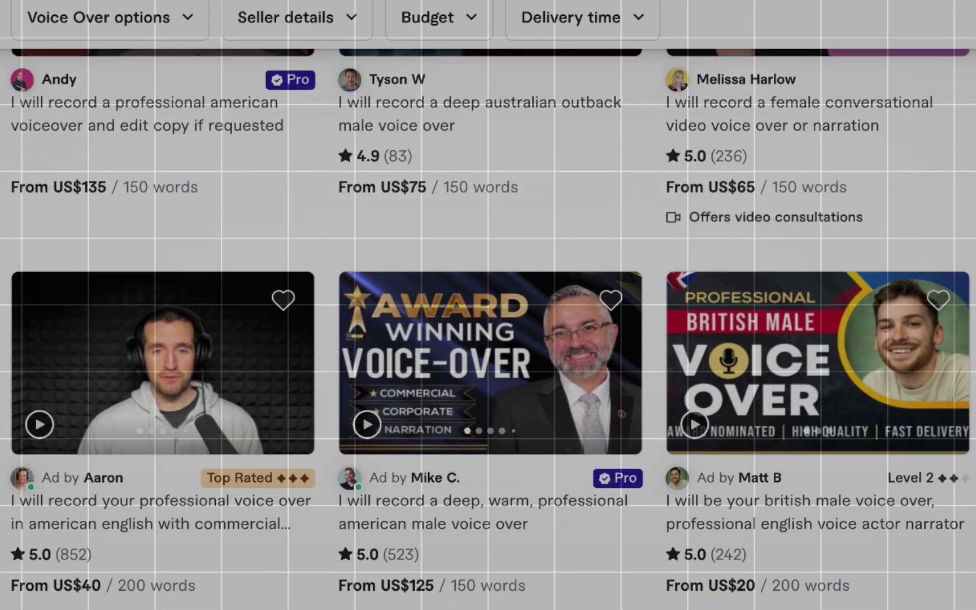
scroll(489, 327, "down", 8)
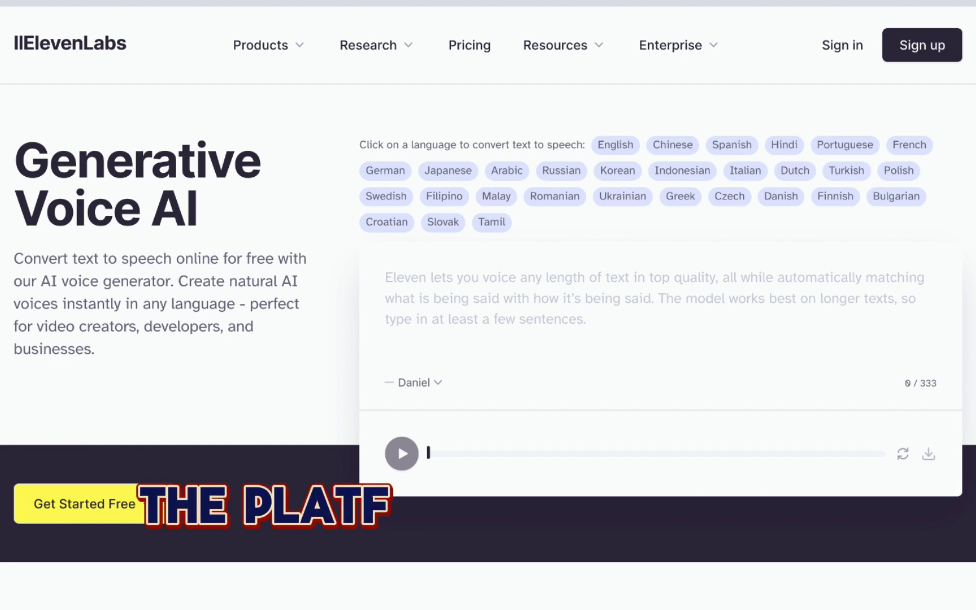
Step: Sign up for ElevenLabs, open the Voice Library and preview the Lee Middle-Aged Australian Male voice
scroll(488, 305, "down", 5)
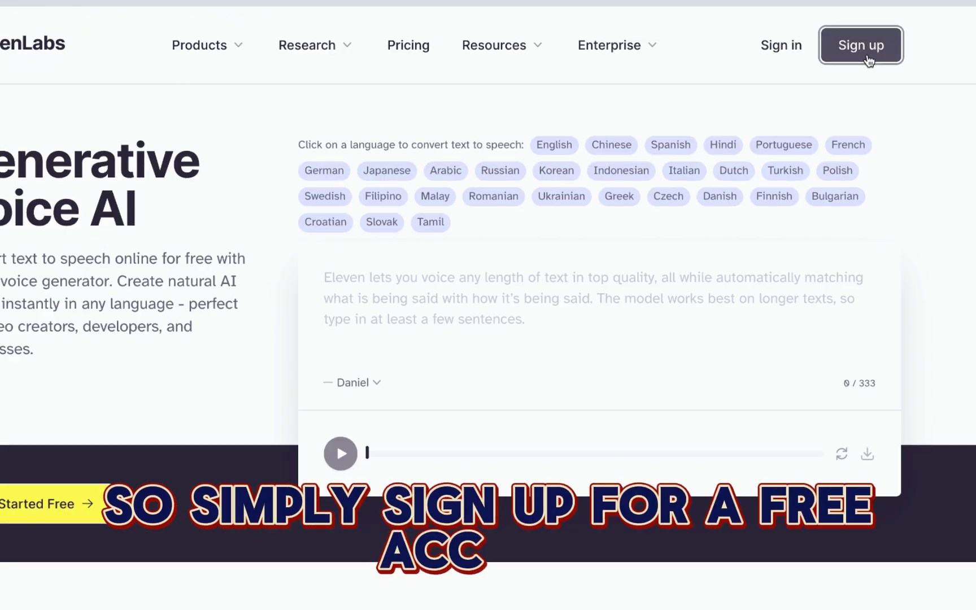
left_click(868, 60)
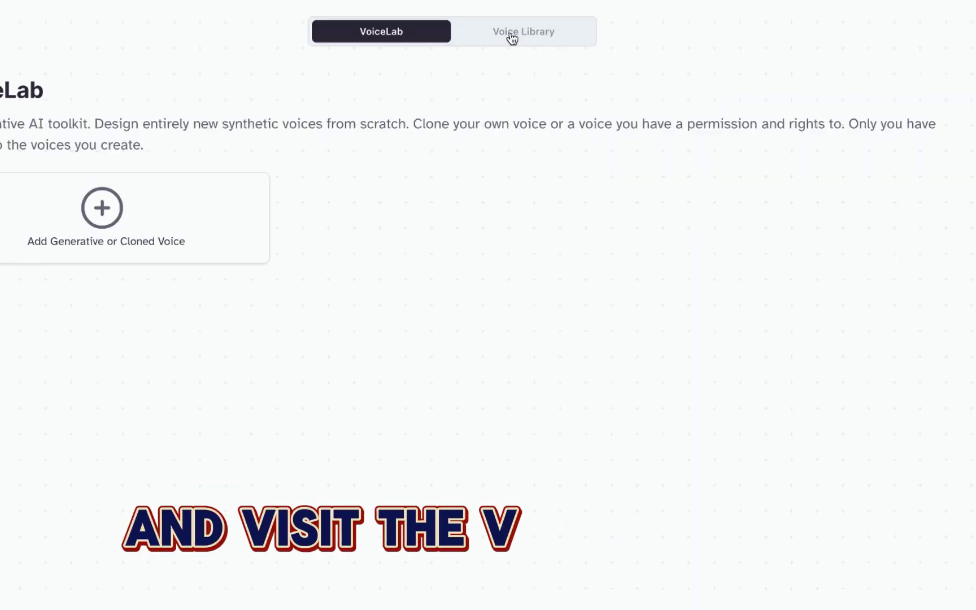
left_click(512, 37)
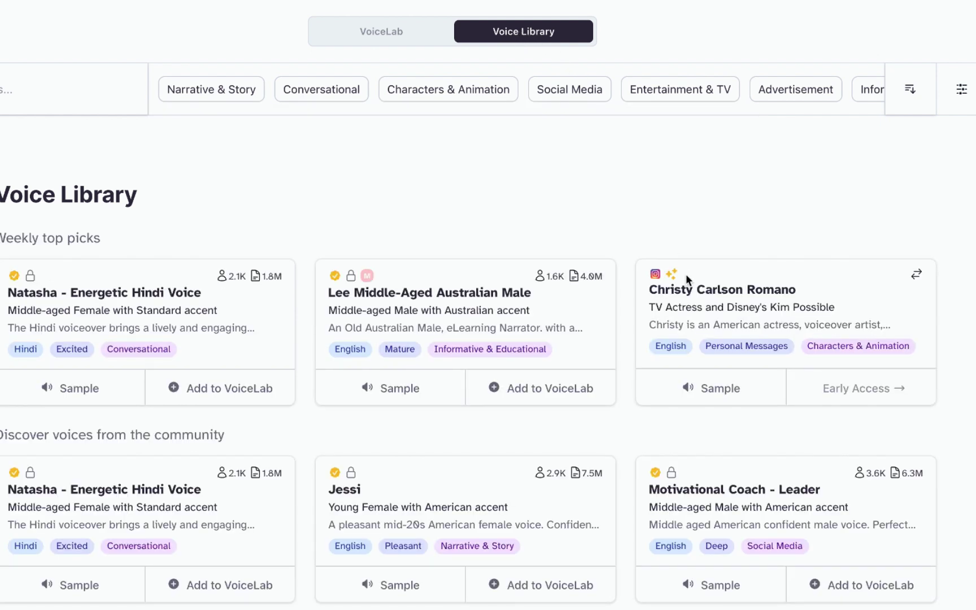
left_click(388, 395)
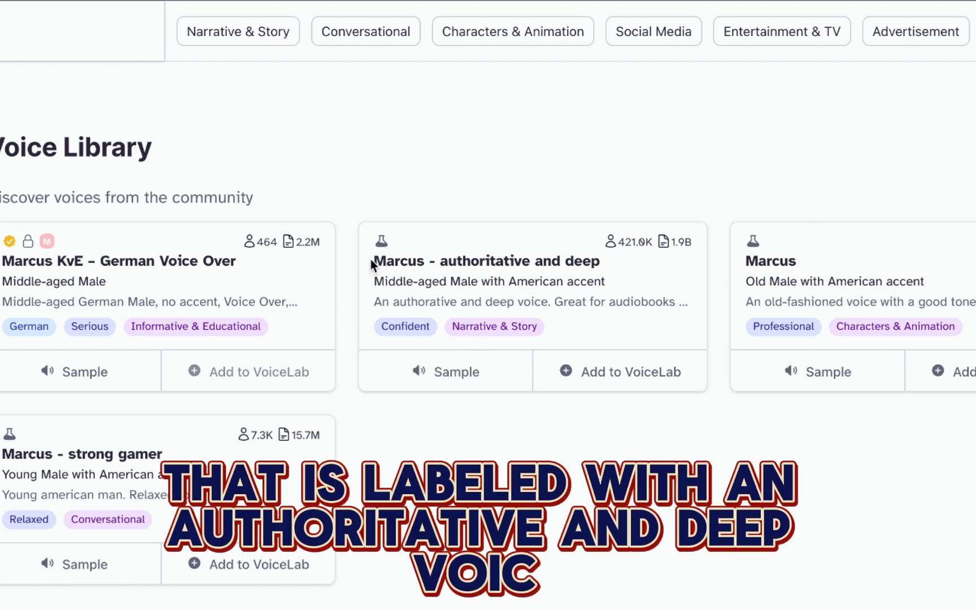
left_click_drag(372, 264, 398, 258)
Step: Preview the 'Marcus - authoritative and deep' voice and generate speech from the pasted Stoic script
left_click(452, 386)
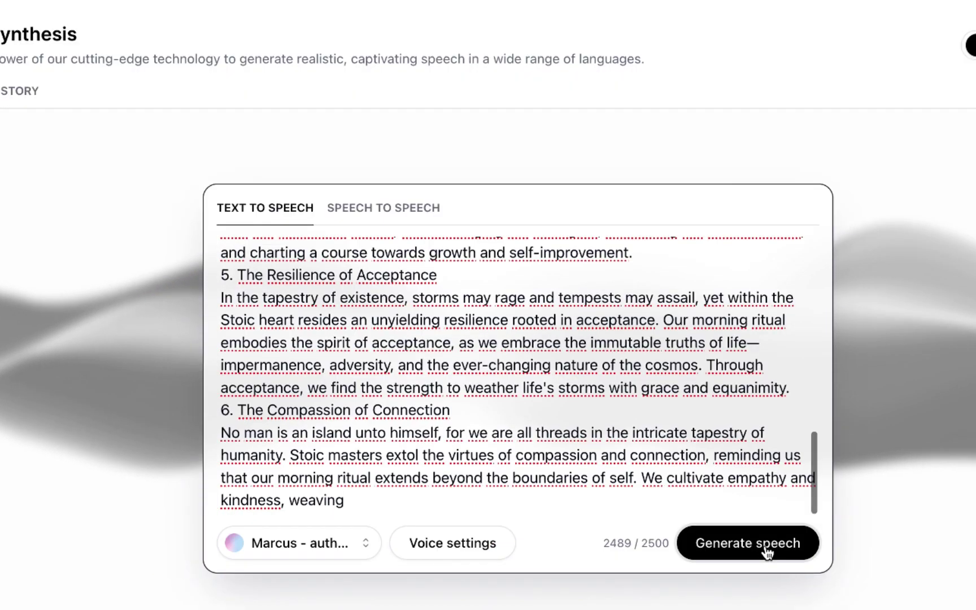
left_click(766, 546)
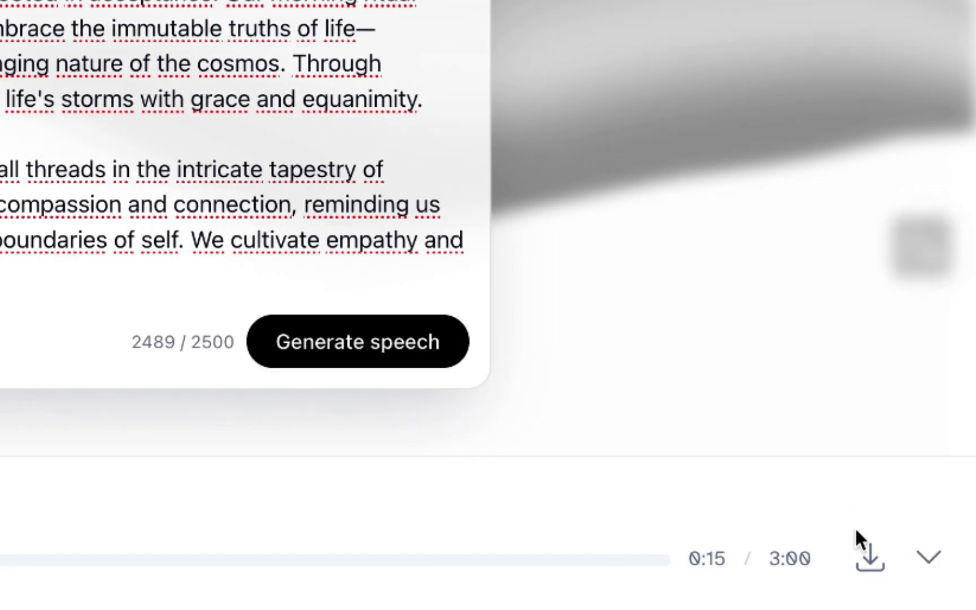
scroll(258, 113, "down", 1)
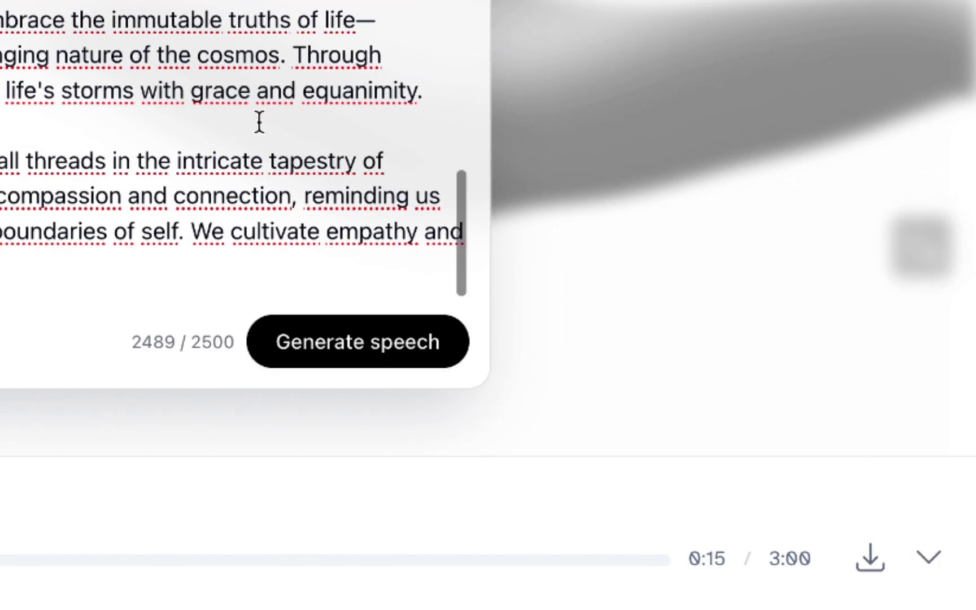
scroll(259, 121, "up", 3)
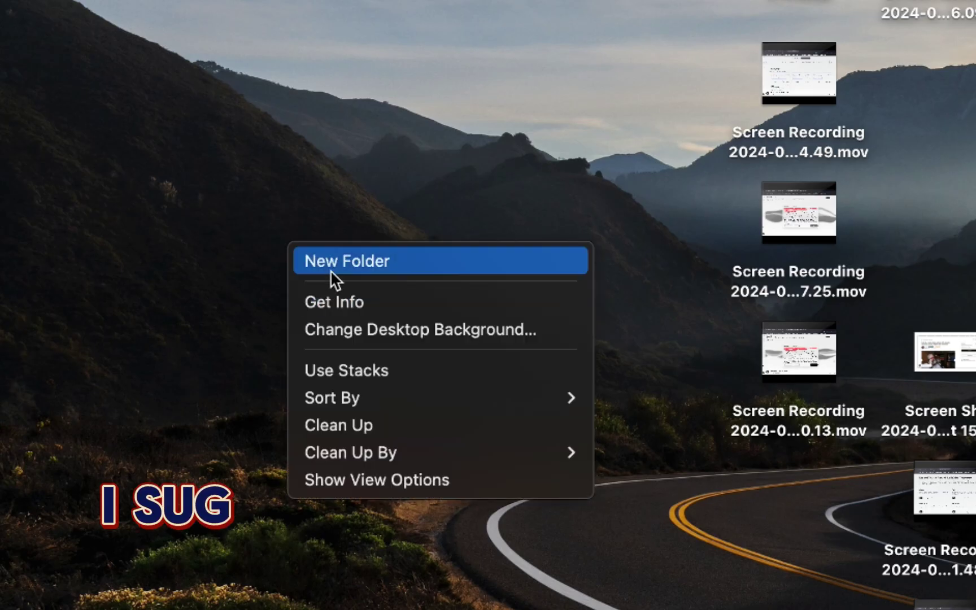
Step: Create a 'faceless channel' desktop folder containing a new 'video_1' folder
left_click(331, 267)
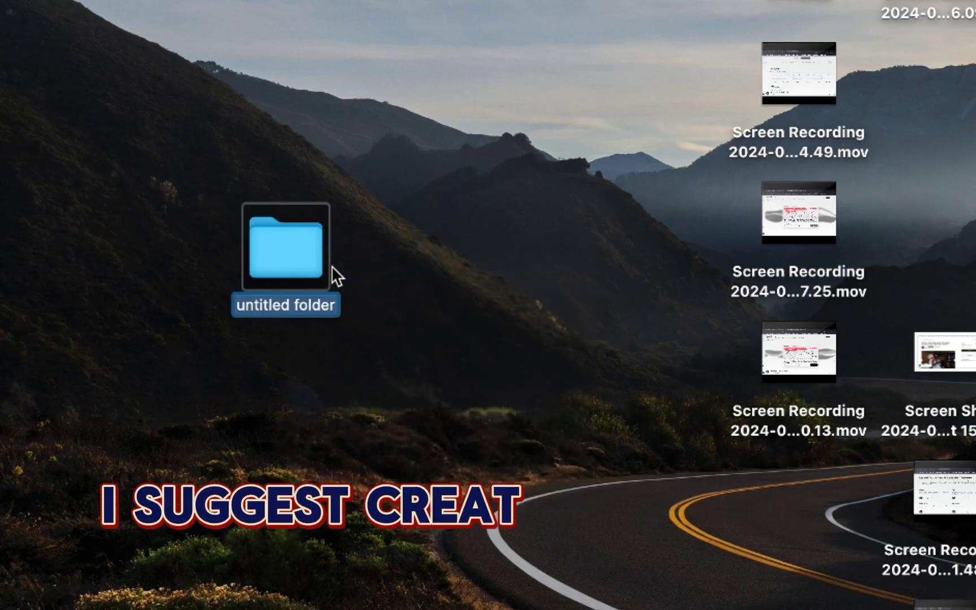
type("faceless channel")
key("Return")
double_click(426, 298)
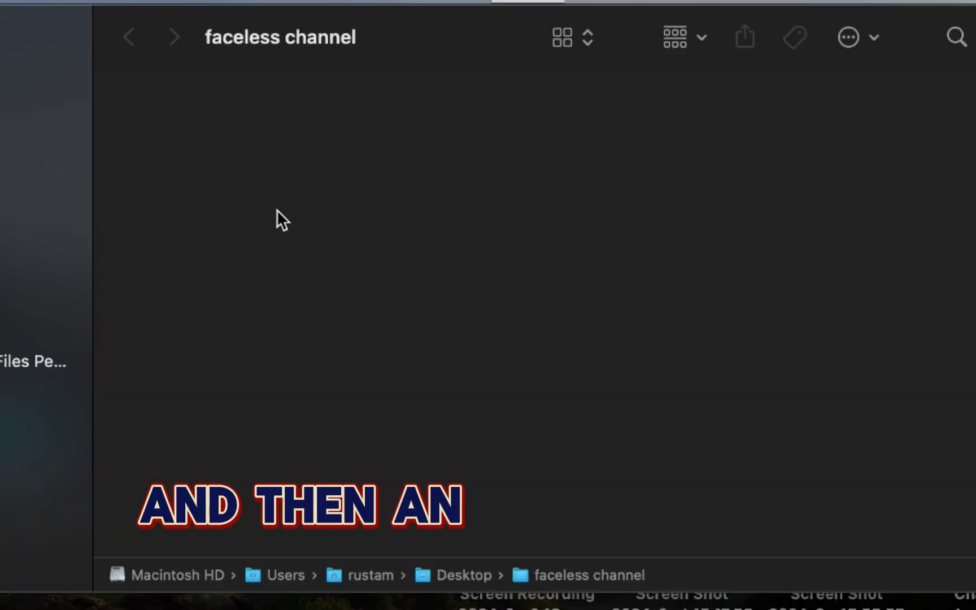
key("super+shift+n")
type("video_1")
key("Return")
Step: Move the ElevenLabs narration mp3 from Downloads into video_1 and change the folder's file view
key("super+Down")
left_click_drag(684, 261, 262, 215)
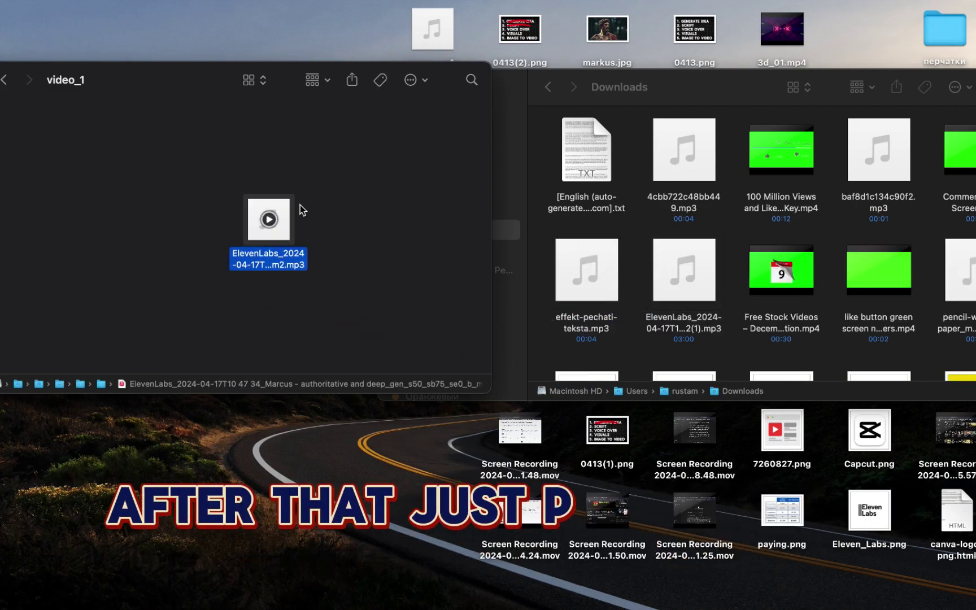
left_click(248, 79)
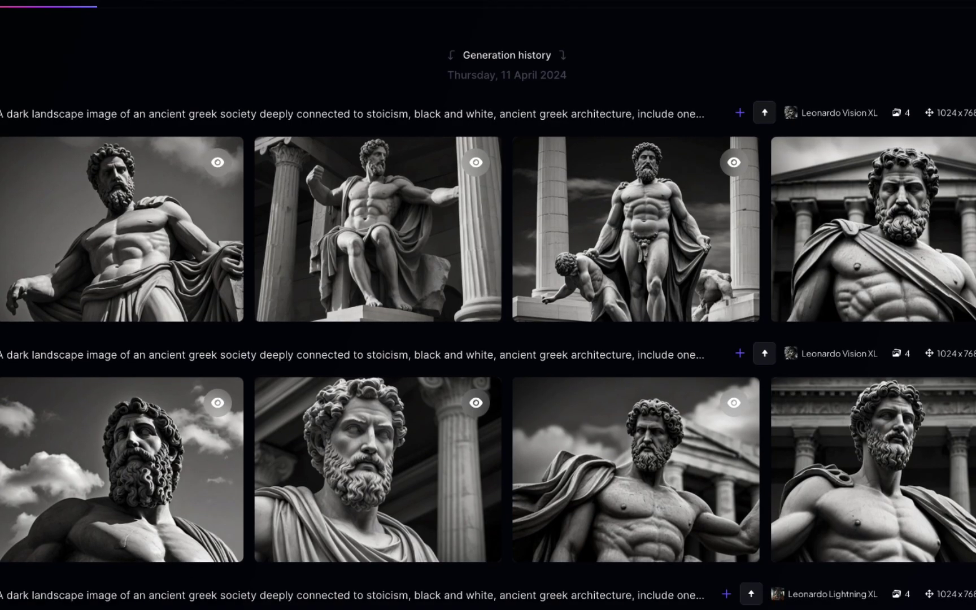
scroll(488, 305, "down", 4)
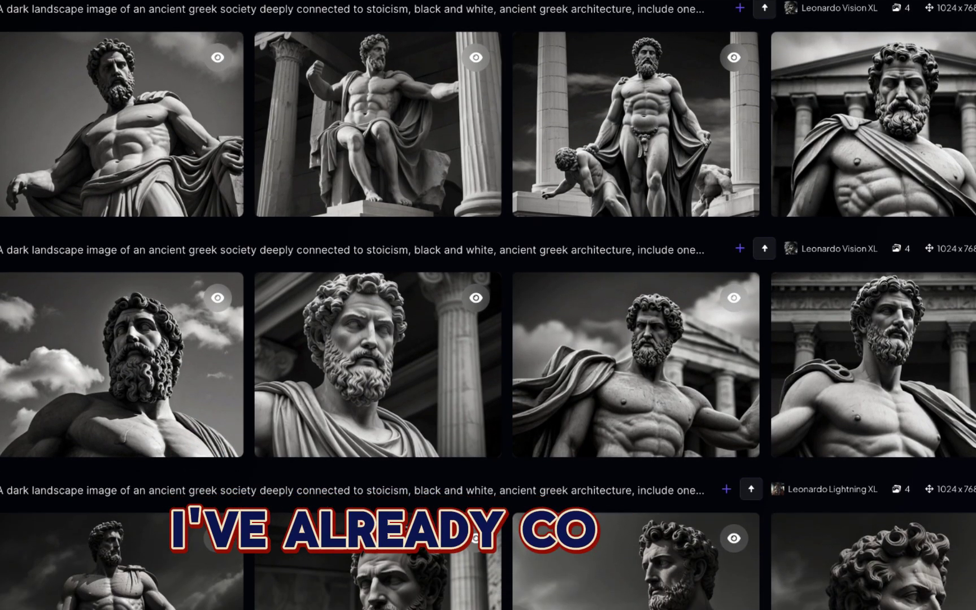
Step: Scroll through the Leonardo.Ai gallery of black-and-white Stoic statue images
scroll(488, 305, "down", 5)
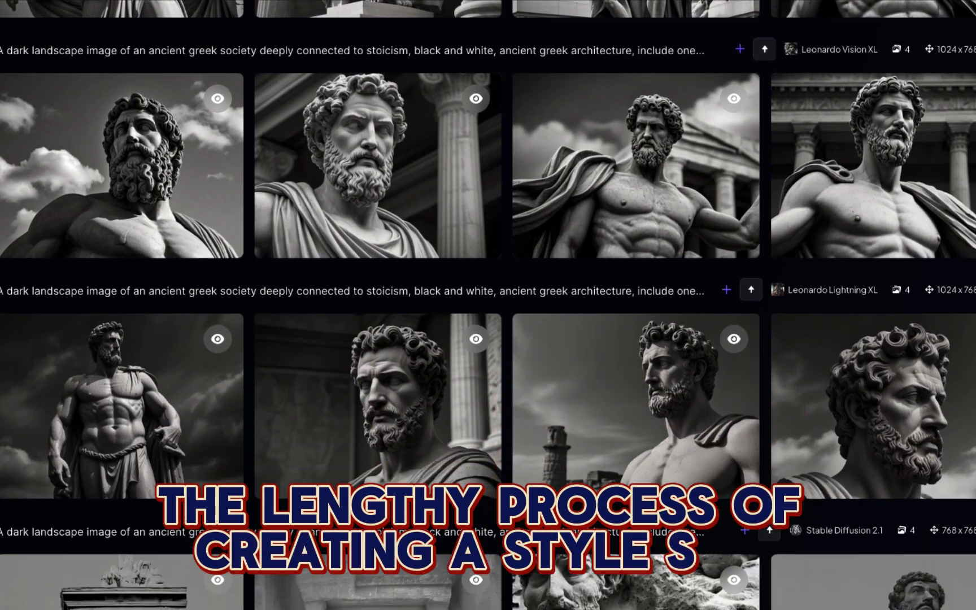
scroll(488, 306, "down", 4)
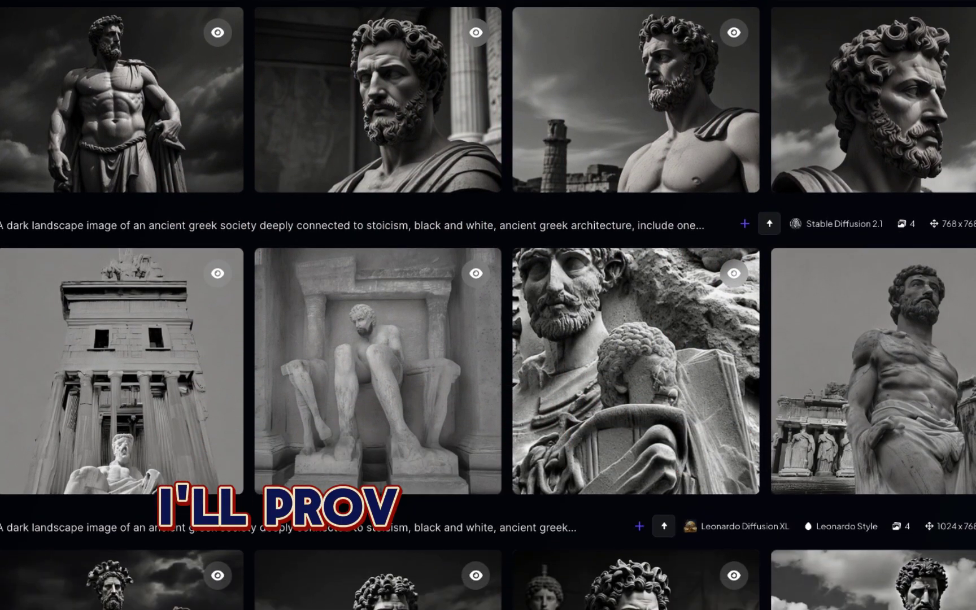
scroll(488, 305, "down", 5)
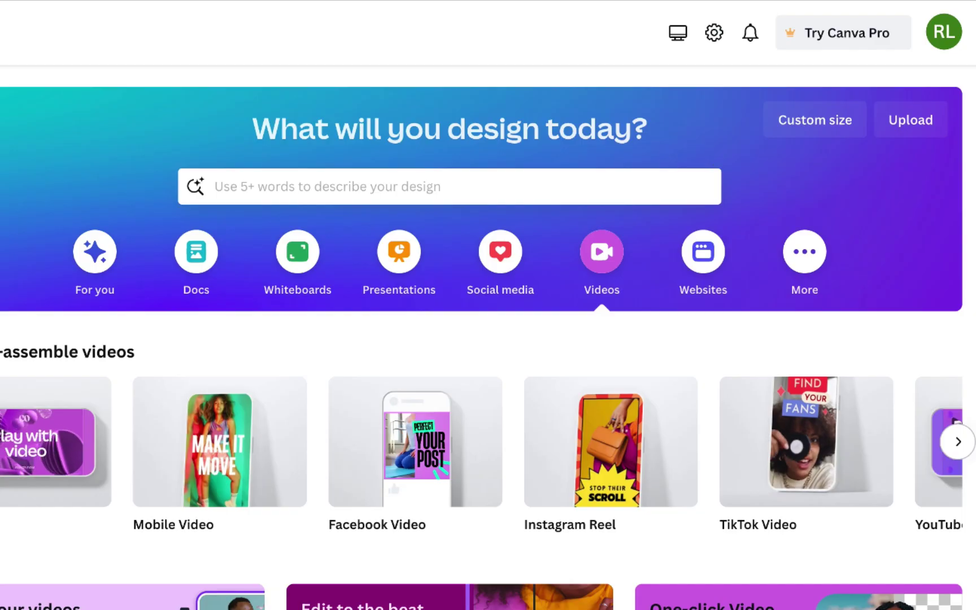
Step: Search 'youtube gam', create a blank YouTube Gaming Video, and show the uploaded statue images
scroll(229, 506, "down", 3)
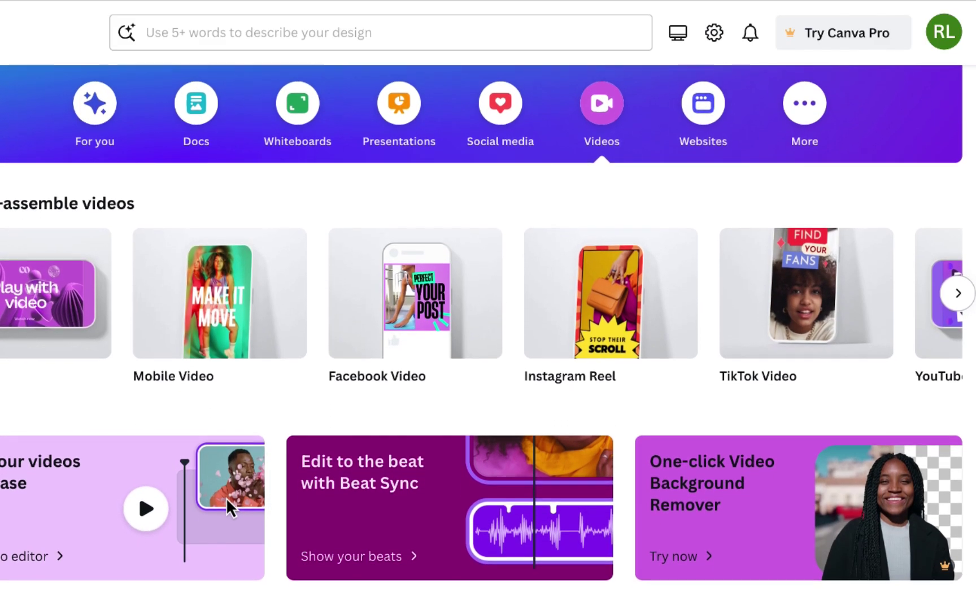
left_click(379, 32)
type("youtube gam")
left_click(310, 322)
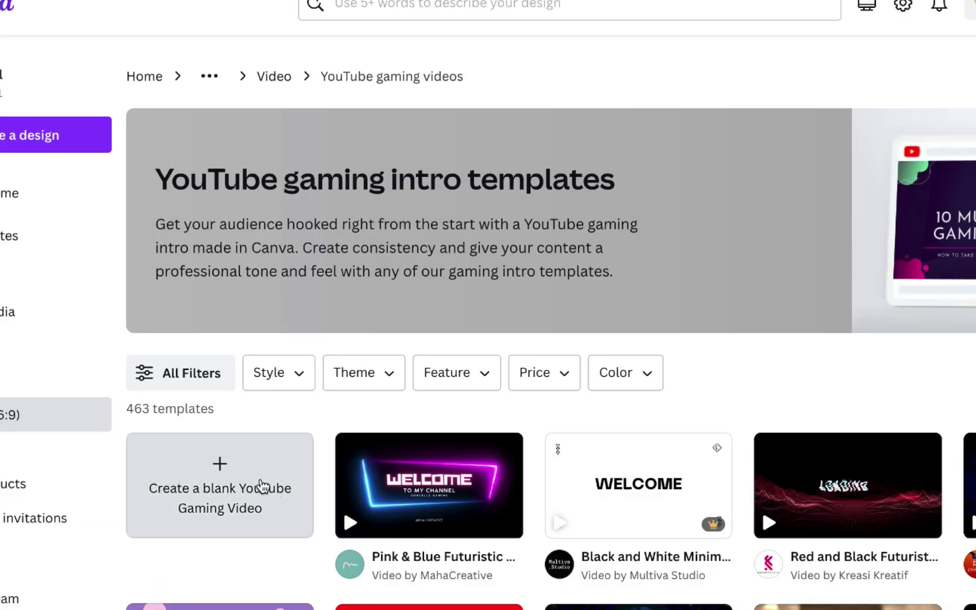
left_click(261, 486)
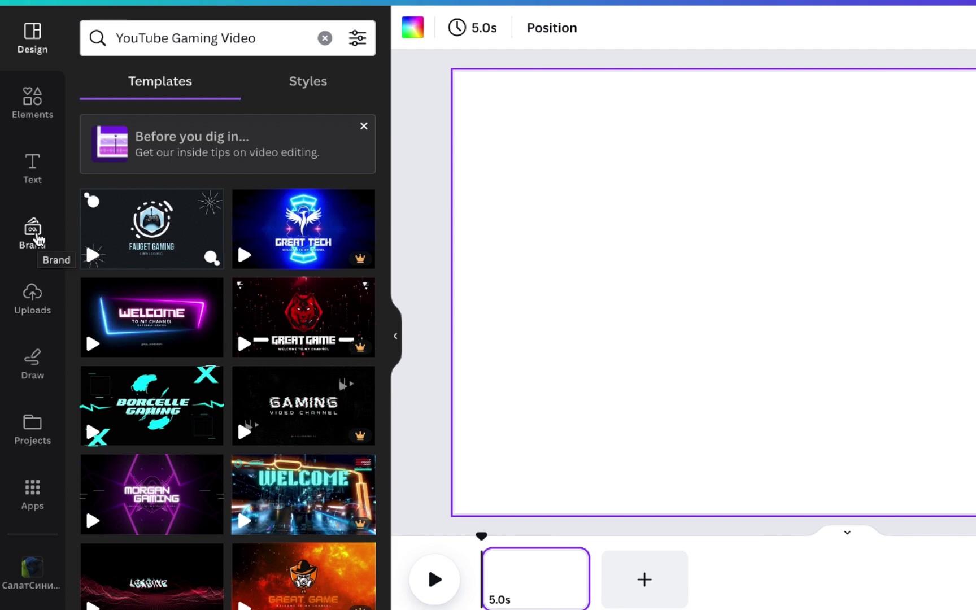
left_click(26, 302)
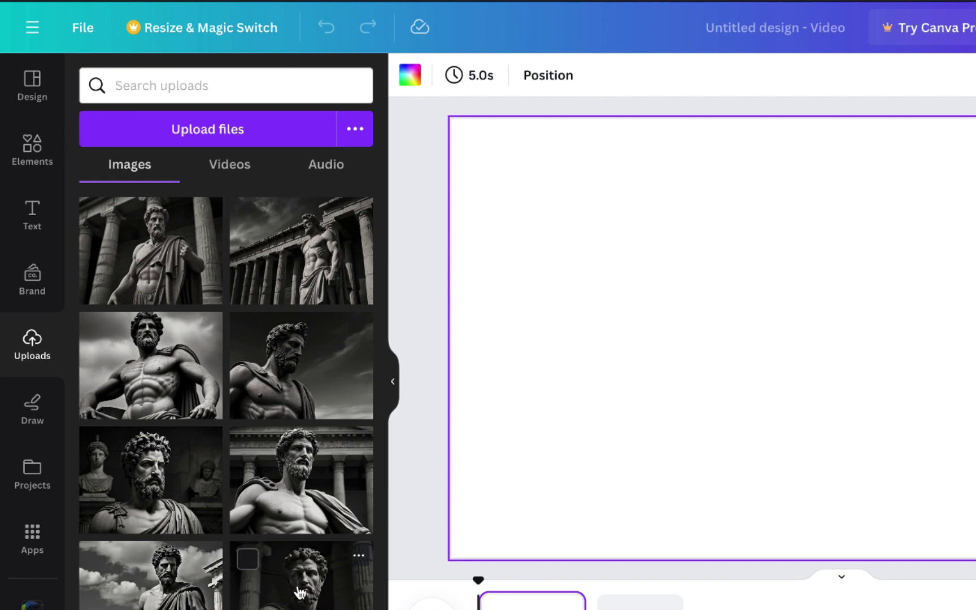
Step: Lengthen the first statue clip from 5 to 10 seconds on the timeline
scroll(299, 592, "down", 3)
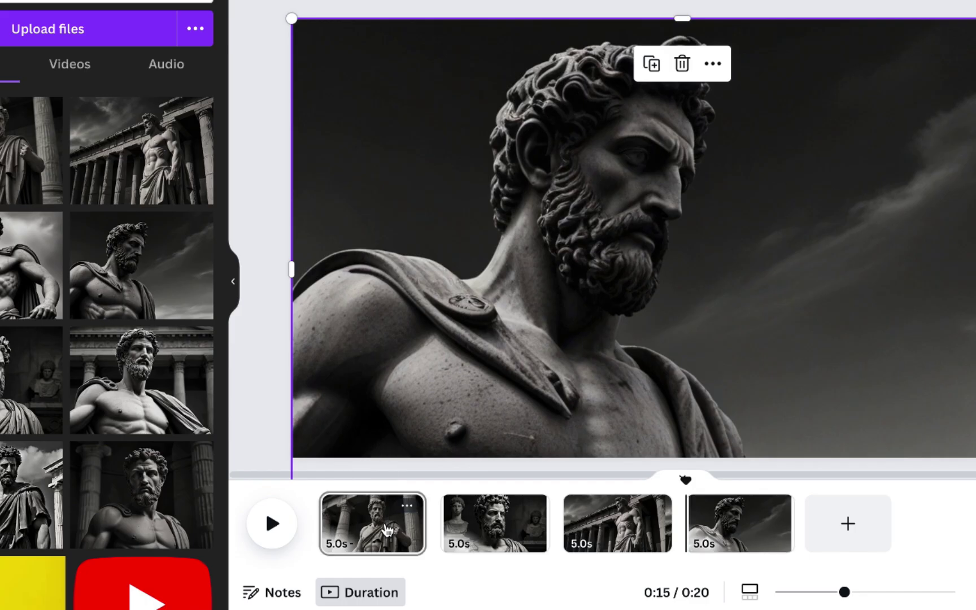
left_click(386, 529)
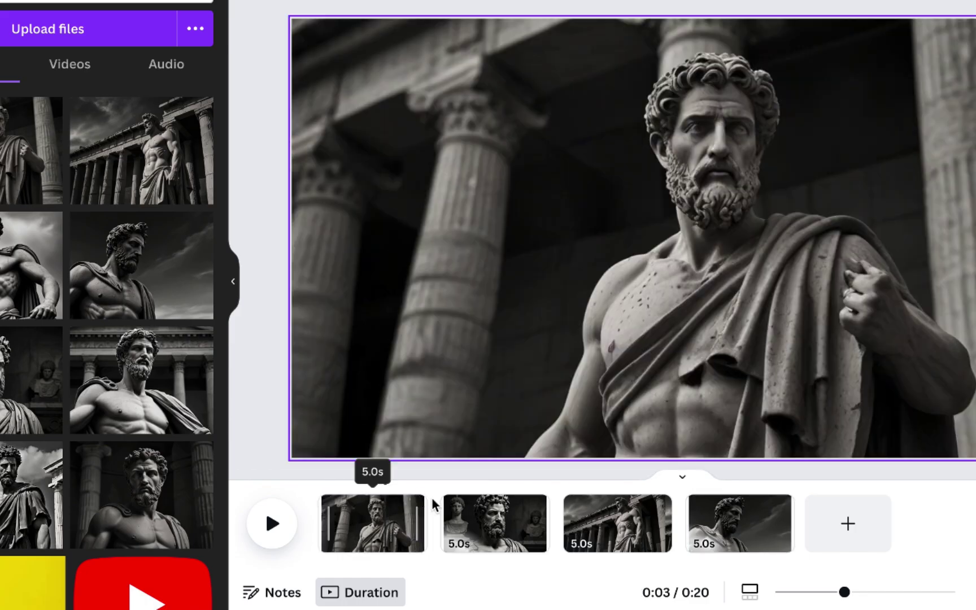
left_click_drag(434, 505, 533, 494)
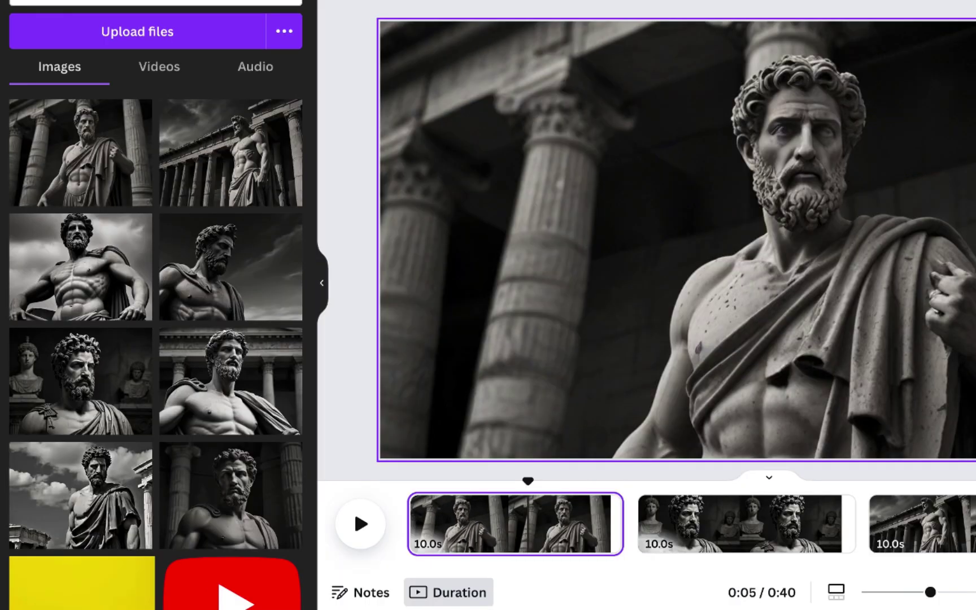
Step: Apply the Photo Zoom page animation to all pages
left_click(422, 0)
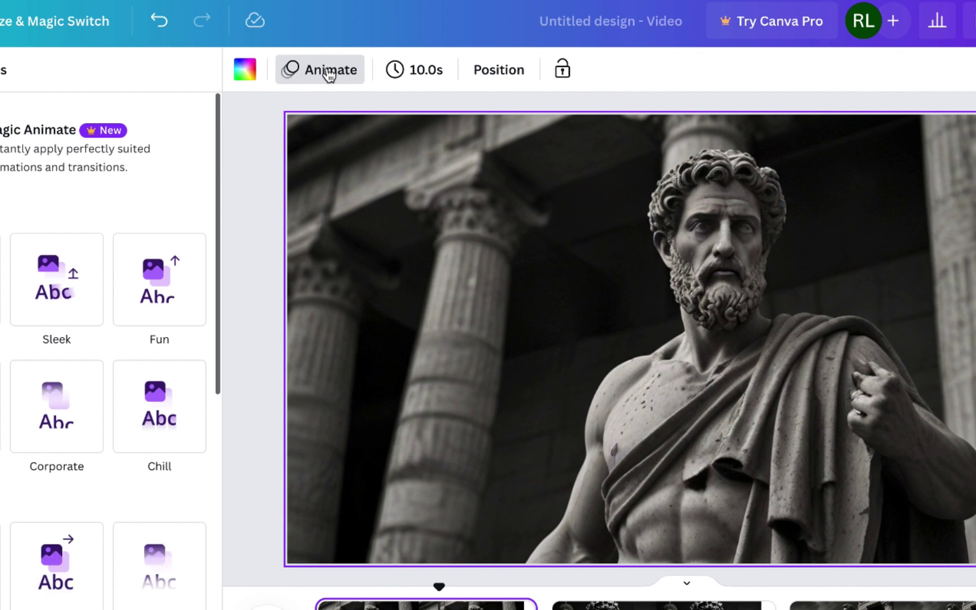
scroll(168, 348, "down", 8)
scroll(168, 348, "up", 2)
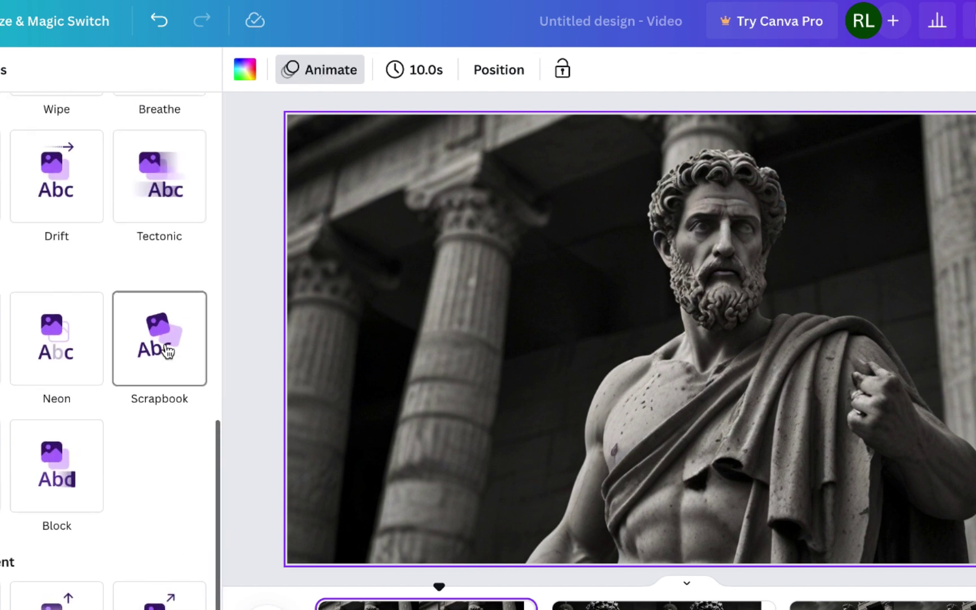
left_click(168, 349)
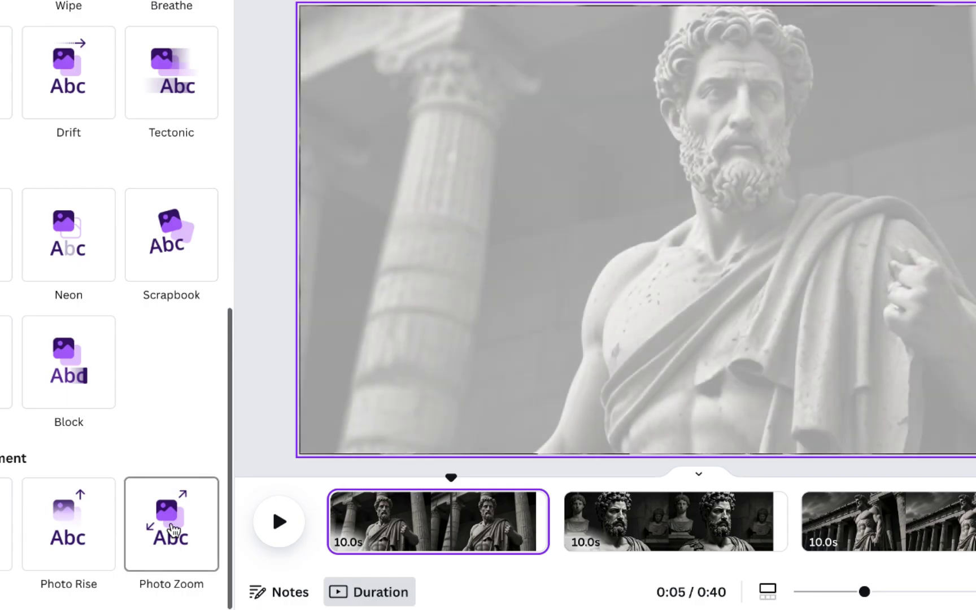
left_click(172, 531)
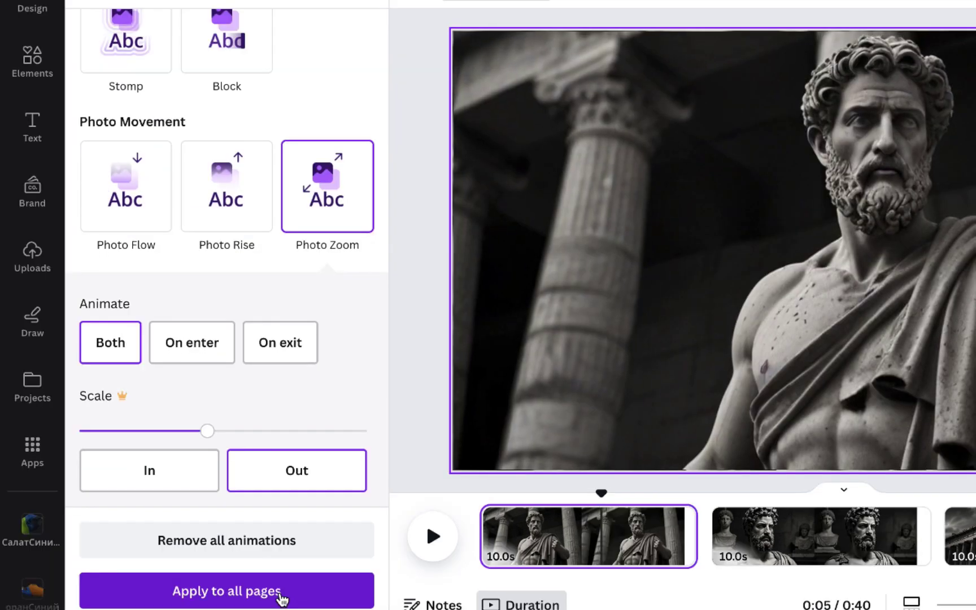
left_click(282, 600)
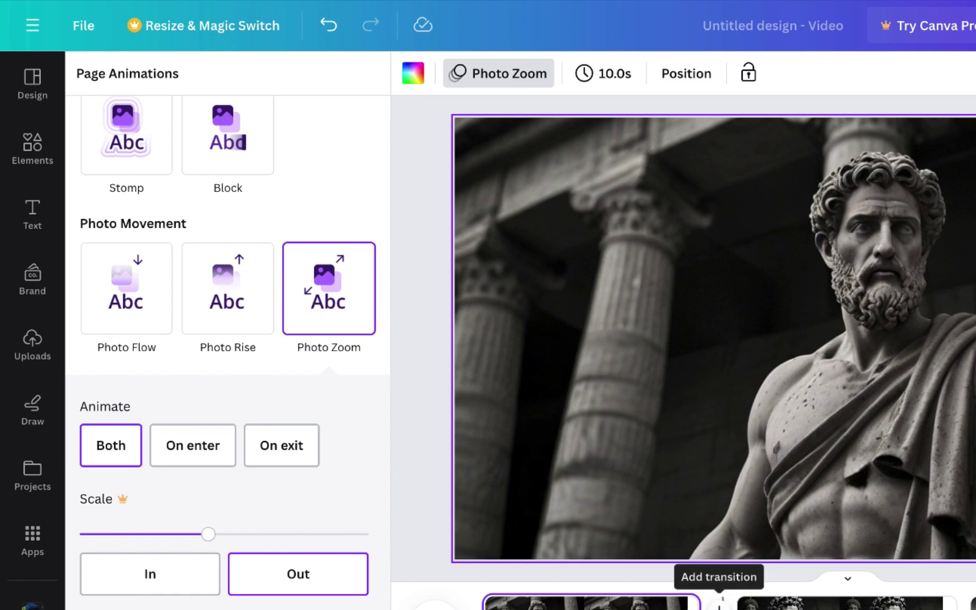
left_click(720, 602)
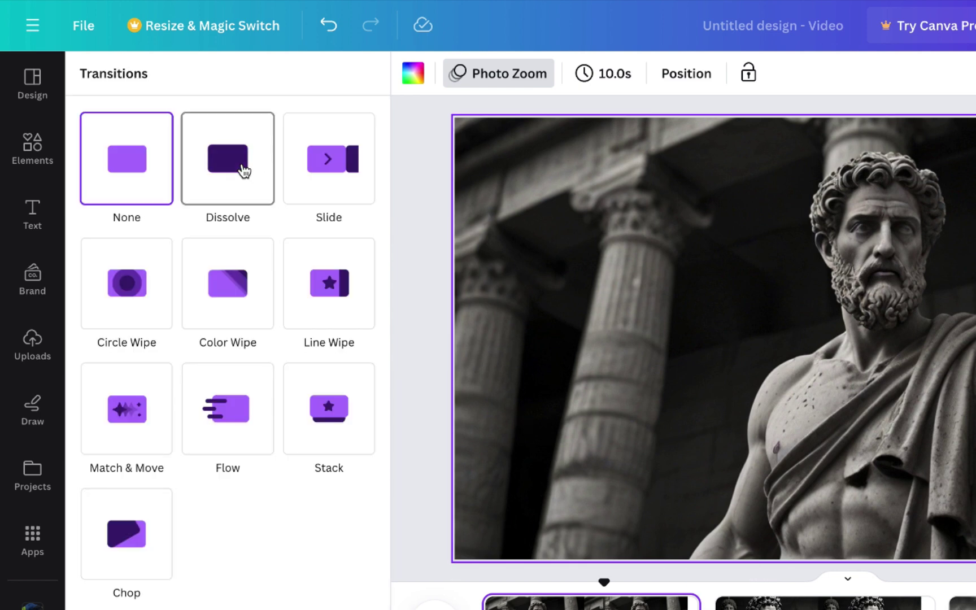
Step: Apply Dissolve transitions between all pages and add the uploaded ElevenLabs narration
left_click(244, 171)
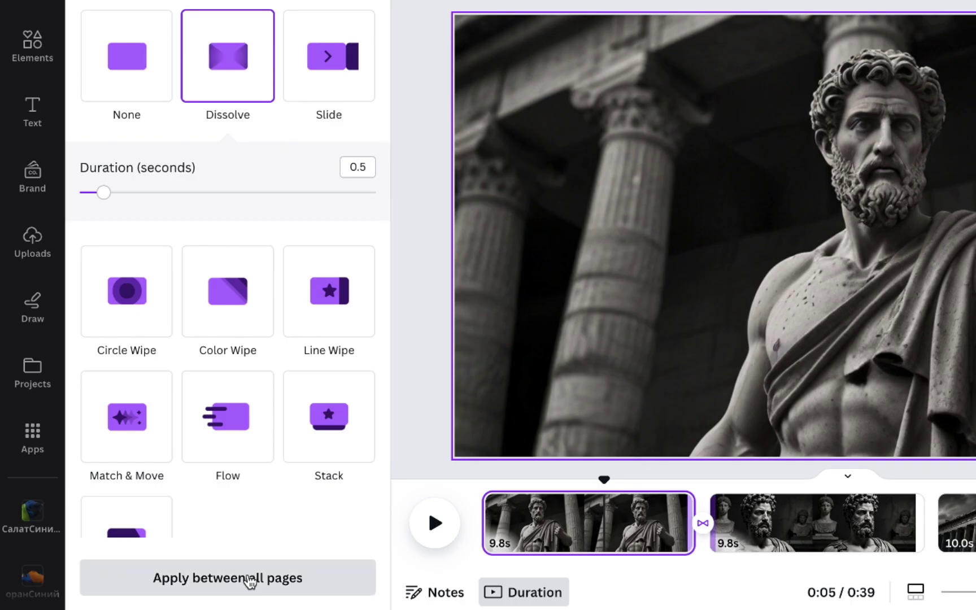
left_click(246, 578)
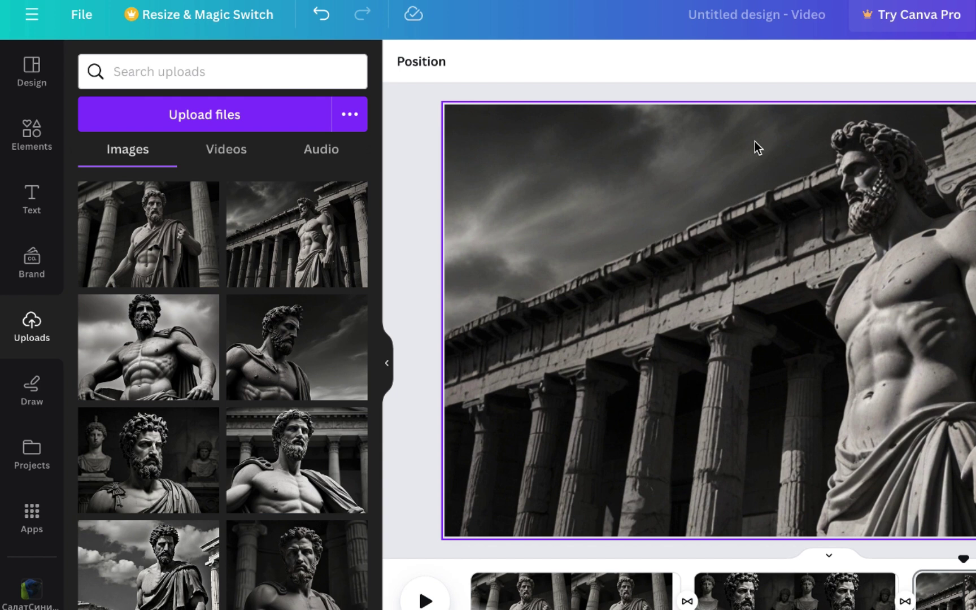
left_click(320, 151)
left_click(281, 216)
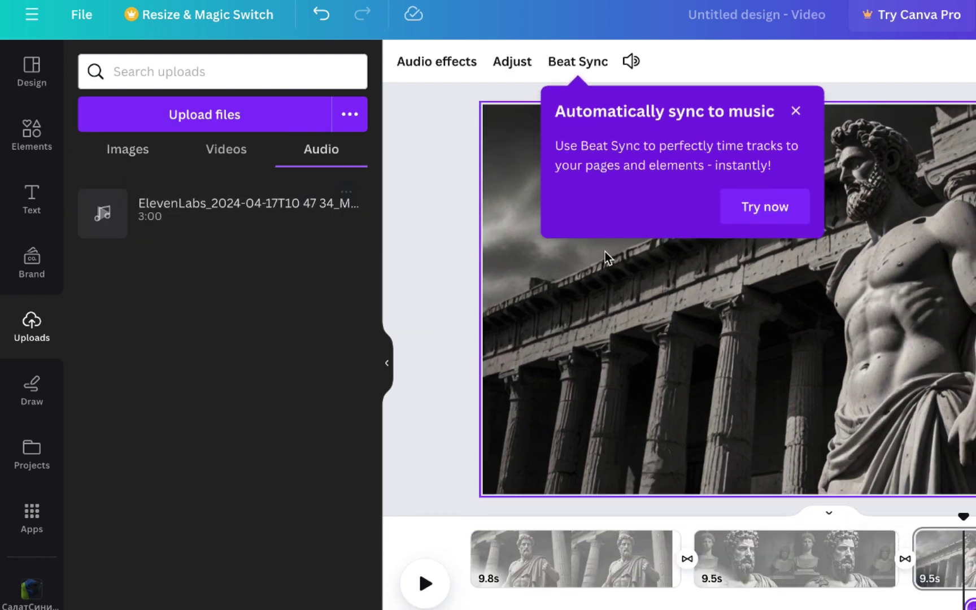
Step: Dismiss the Beat Sync suggestion and move the narration track to the timeline start
left_click(796, 106)
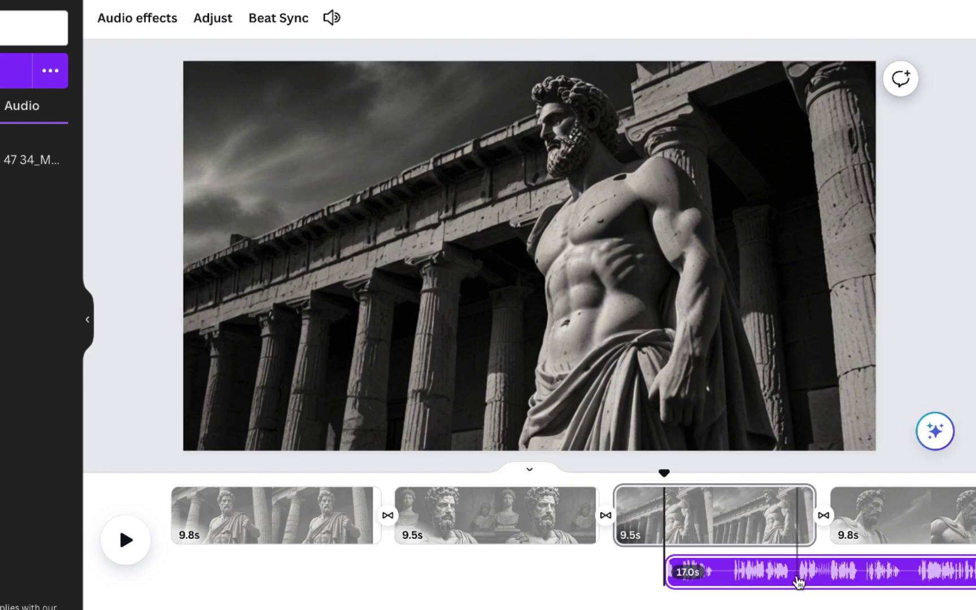
left_click_drag(800, 582, 242, 578)
scroll(201, 565, "up", 3)
scroll(202, 565, "down", 3)
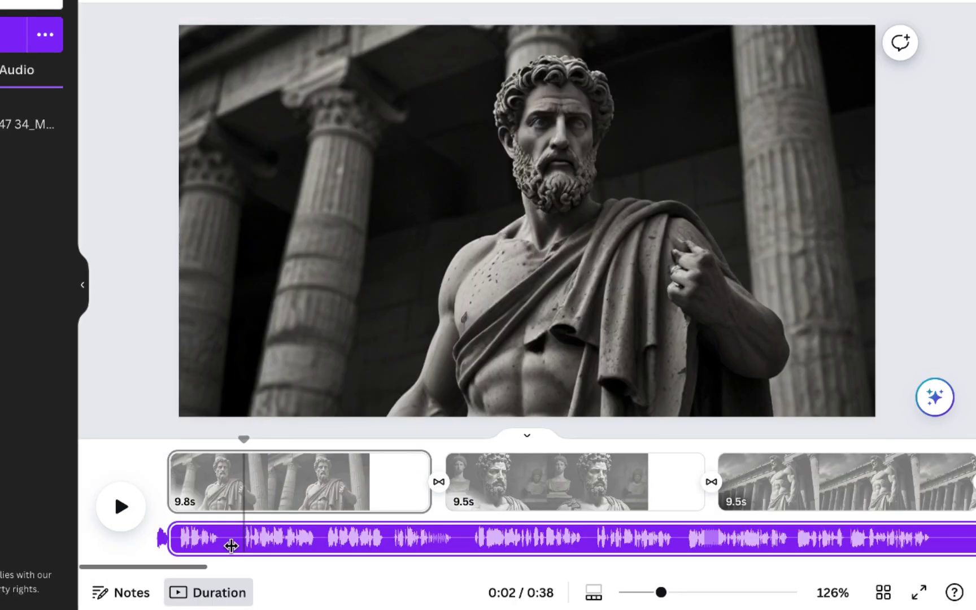
left_click(163, 439)
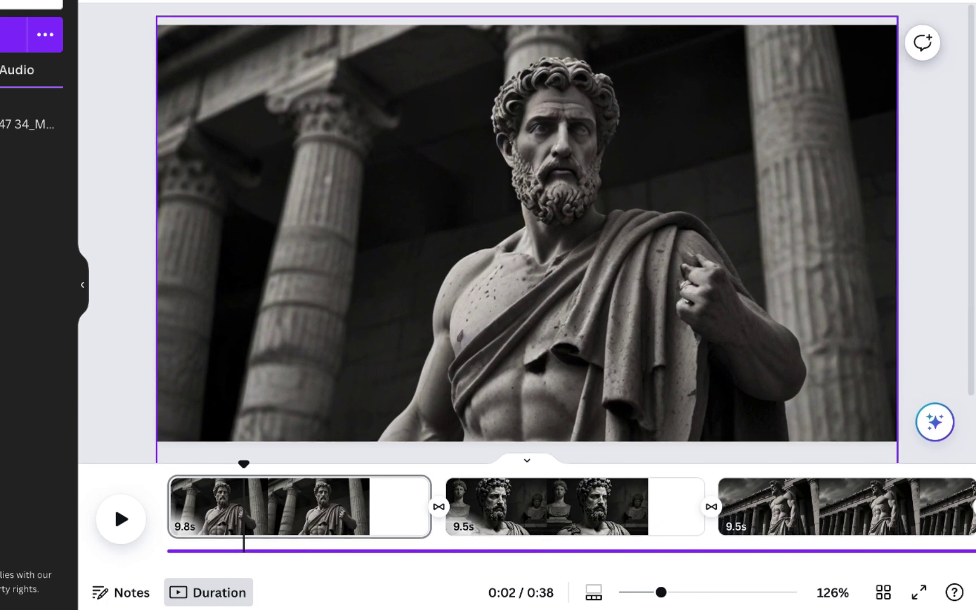
Step: Play back the video with narration from the beginning to check it
left_click(121, 518)
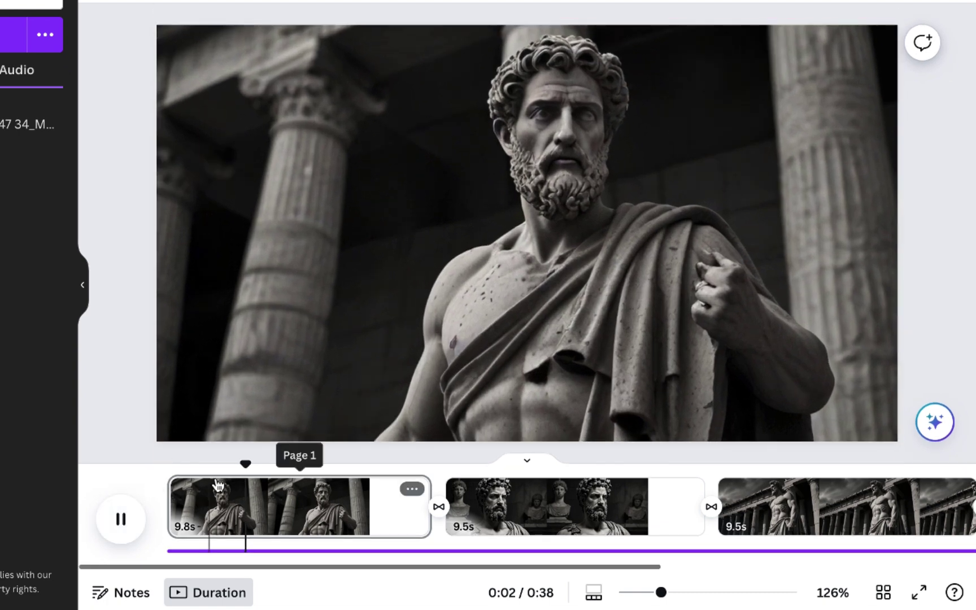
left_click_drag(245, 465, 117, 470)
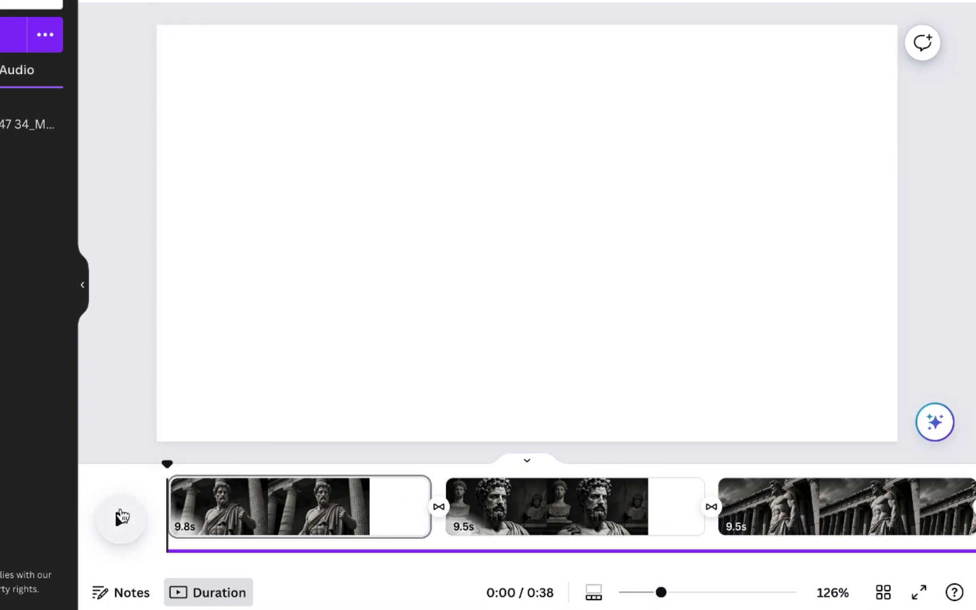
left_click(120, 517)
scroll(401, 515, "right", 3)
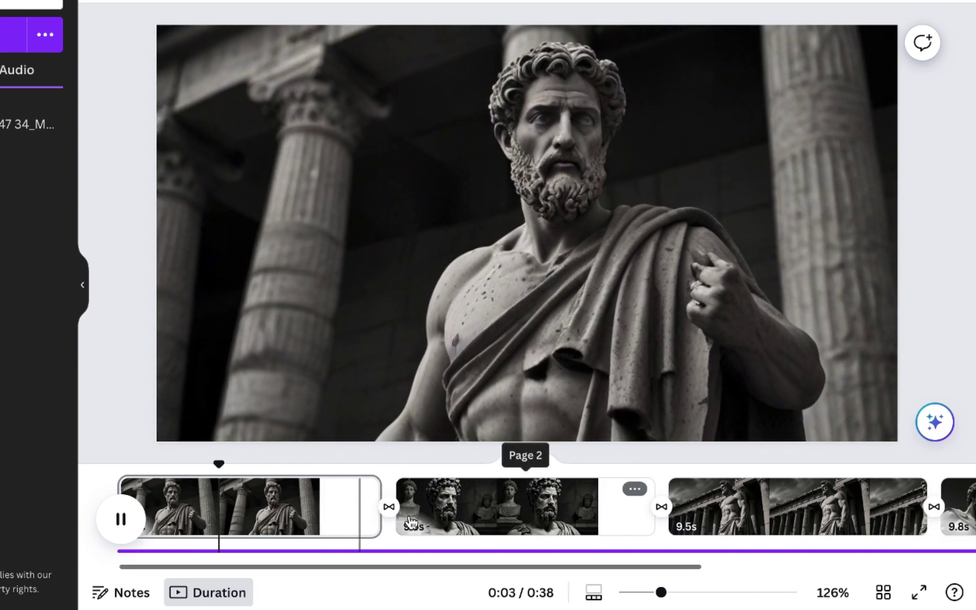
scroll(410, 519, "right", 5)
scroll(409, 515, "left", 7)
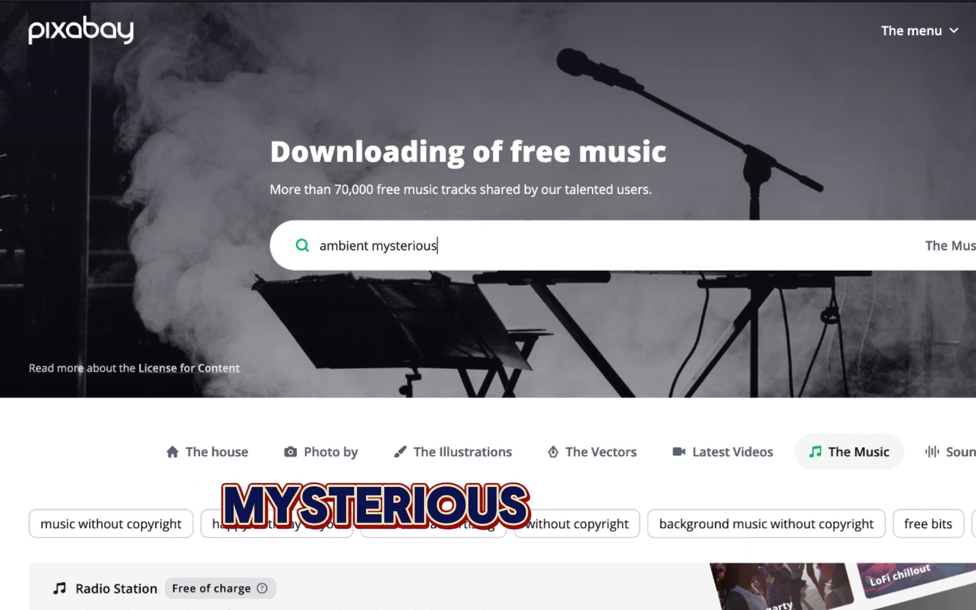
Step: Search Pixabay music for 'ambient mysterious'
key("Return")
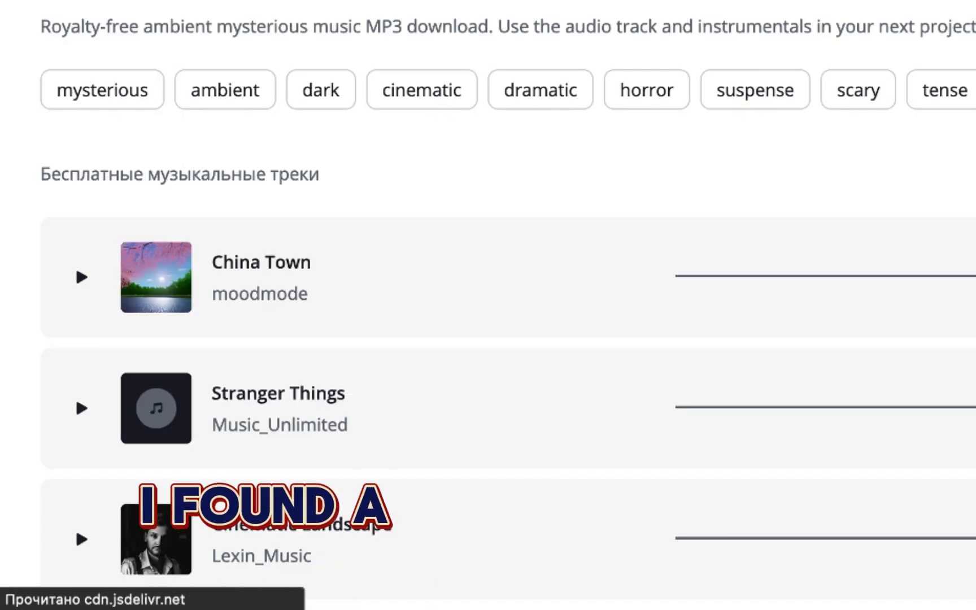